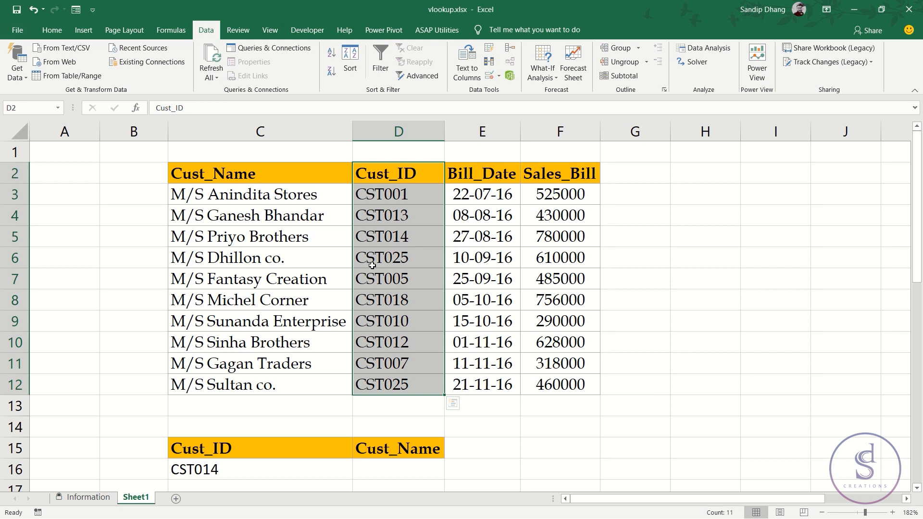
Examine the Cust_Name, Cust_ID, Bill_Date and Sales_Bill columns of the customer table and the empty lookup cell D16
click(298, 243)
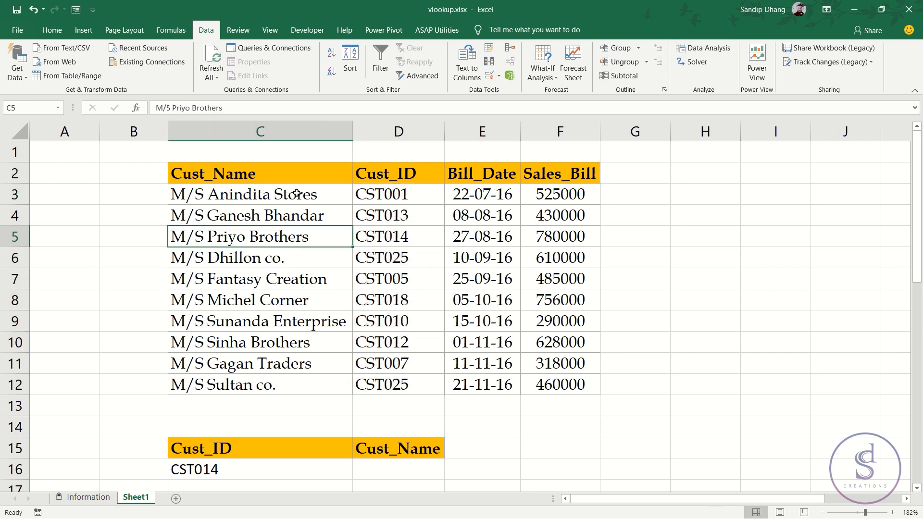
drag(297, 194, 287, 381)
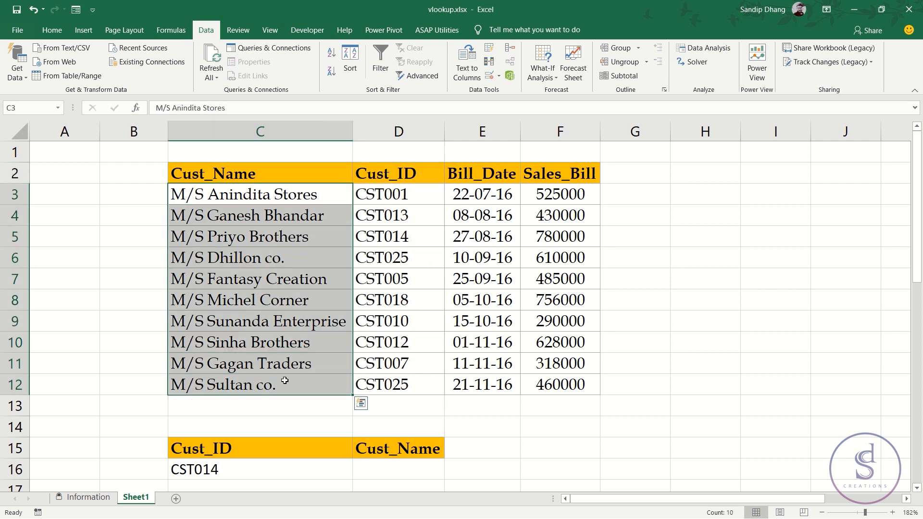
drag(414, 197, 418, 368)
drag(430, 229, 588, 218)
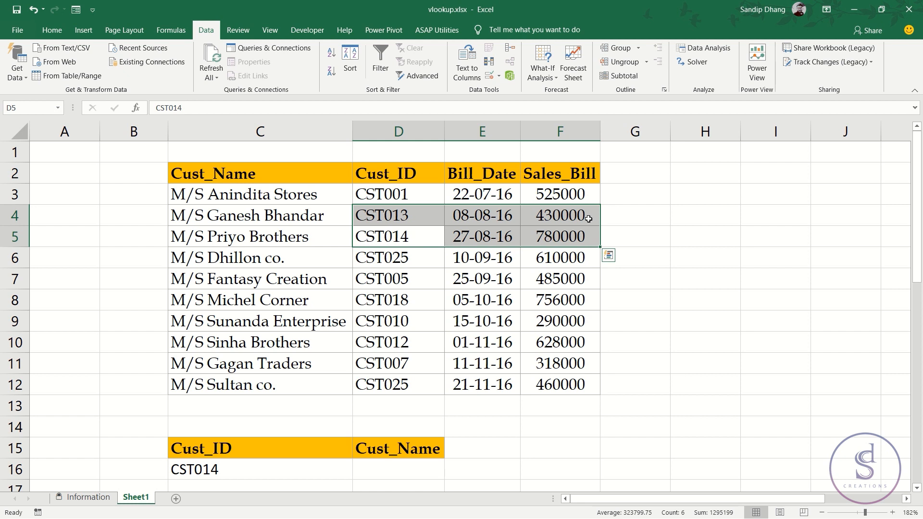
drag(270, 197, 290, 383)
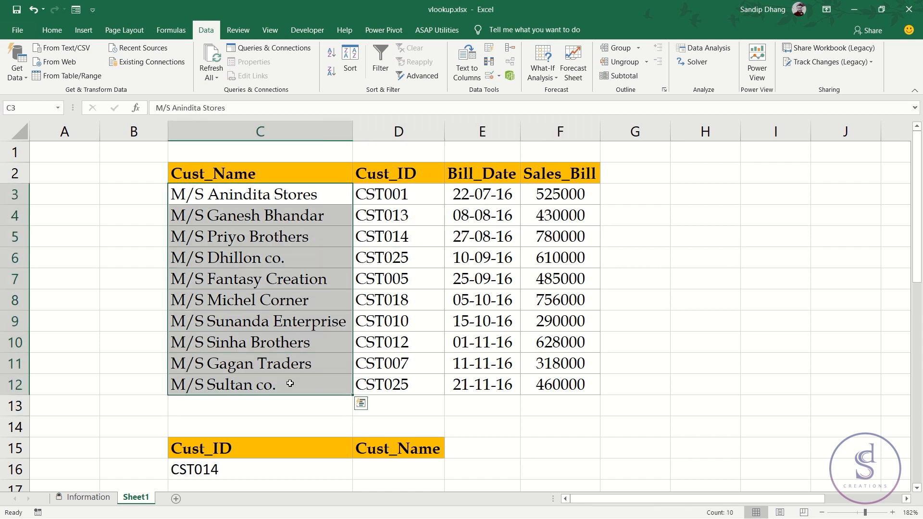
click(374, 463)
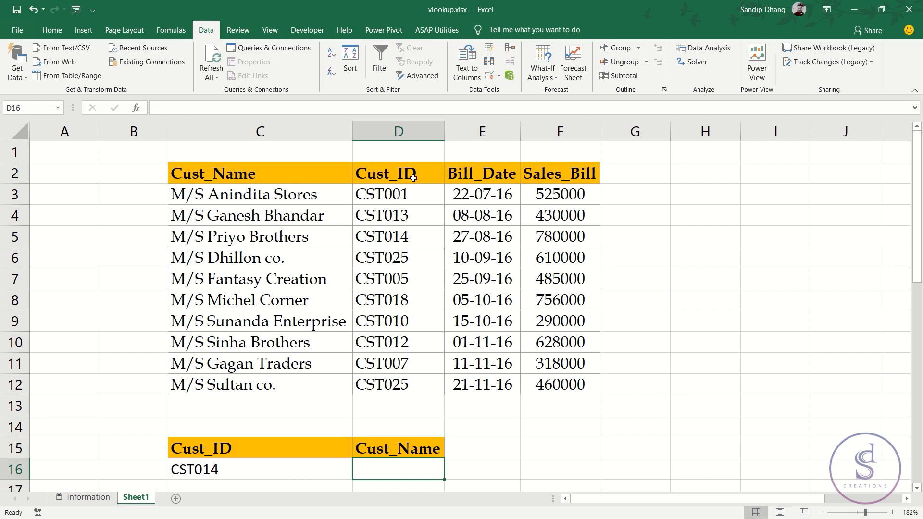
drag(479, 178, 662, 184)
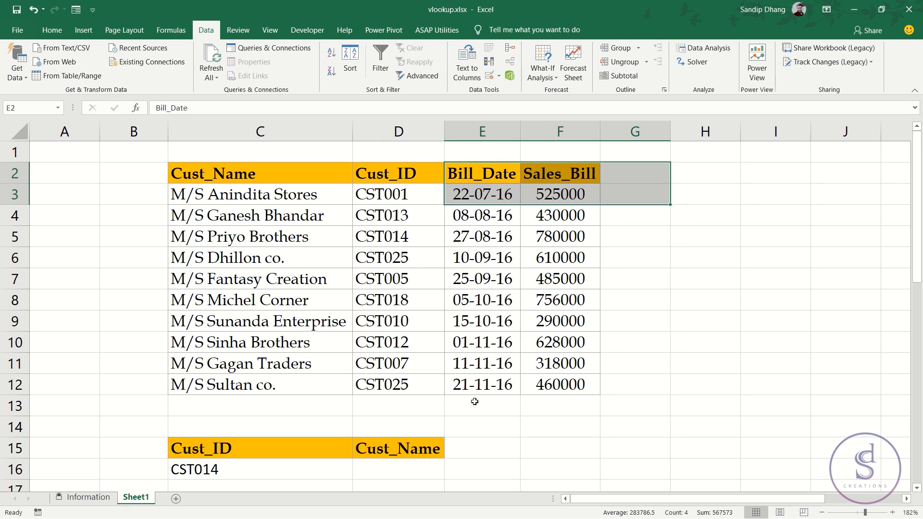
Start a VLOOKUP formula in D16 under Cust_Name, with the customer ID in C16 as the lookup value
scroll(475, 401, down, 1)
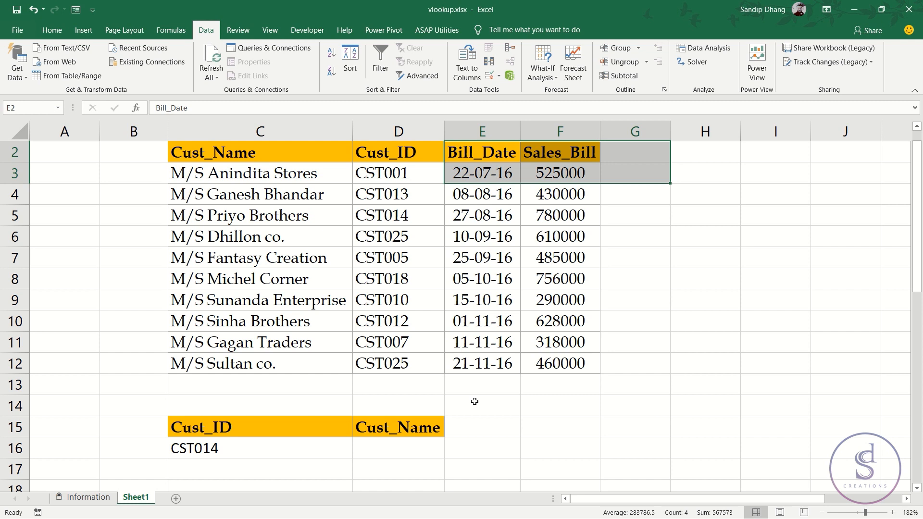
click(400, 447)
text(=)
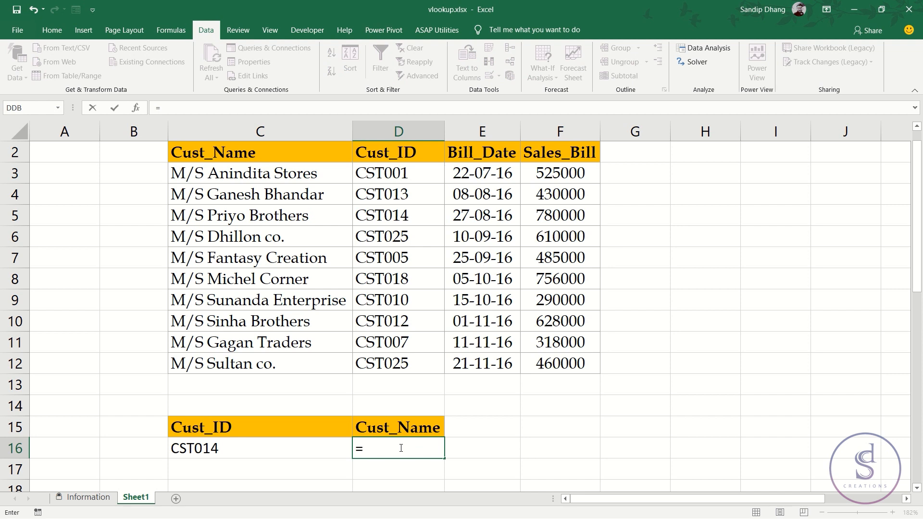
text(vlook)
key(Tab)
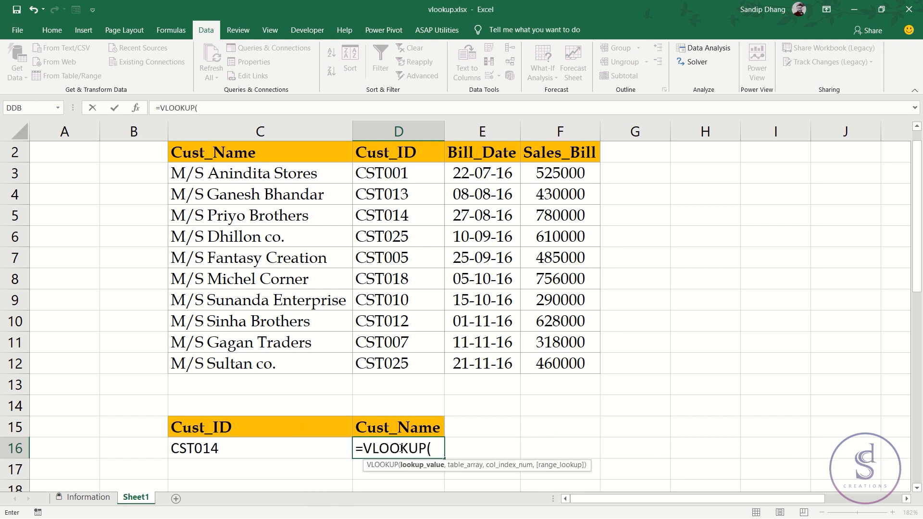
click(326, 445)
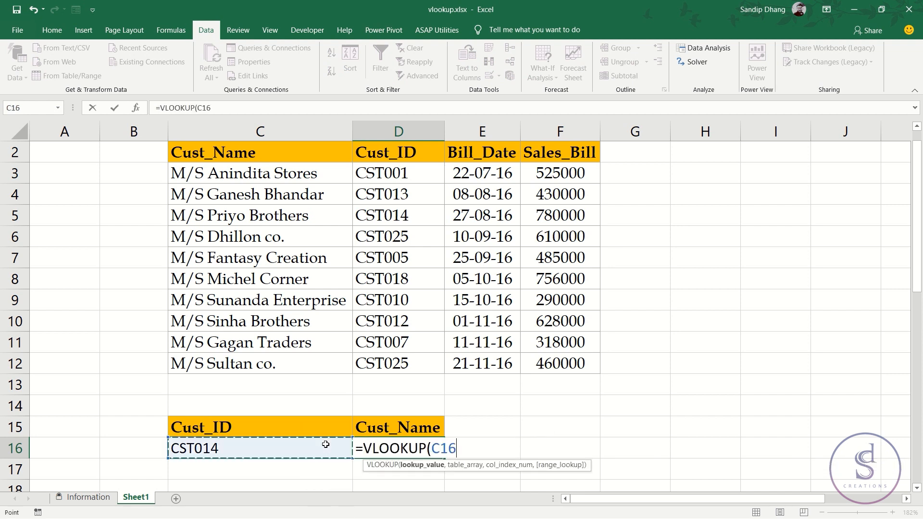
text(,)
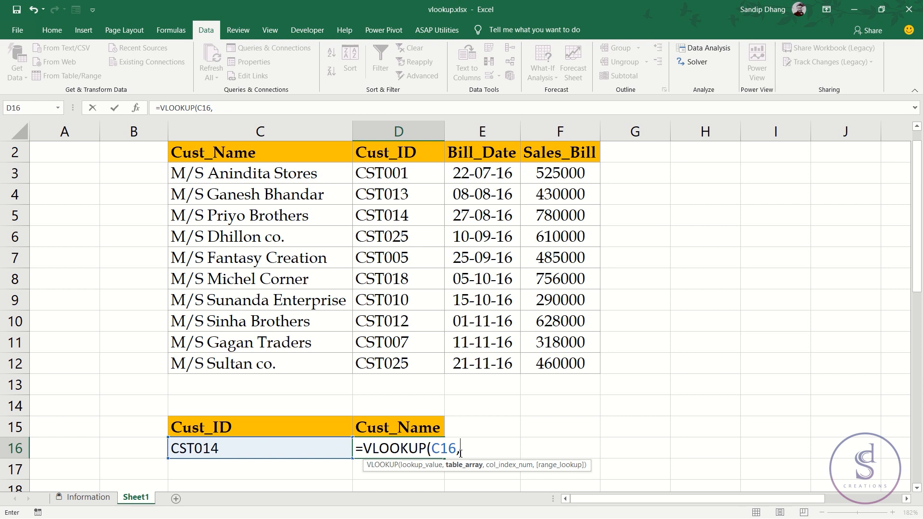
drag(404, 159, 382, 361)
drag(202, 153, 279, 356)
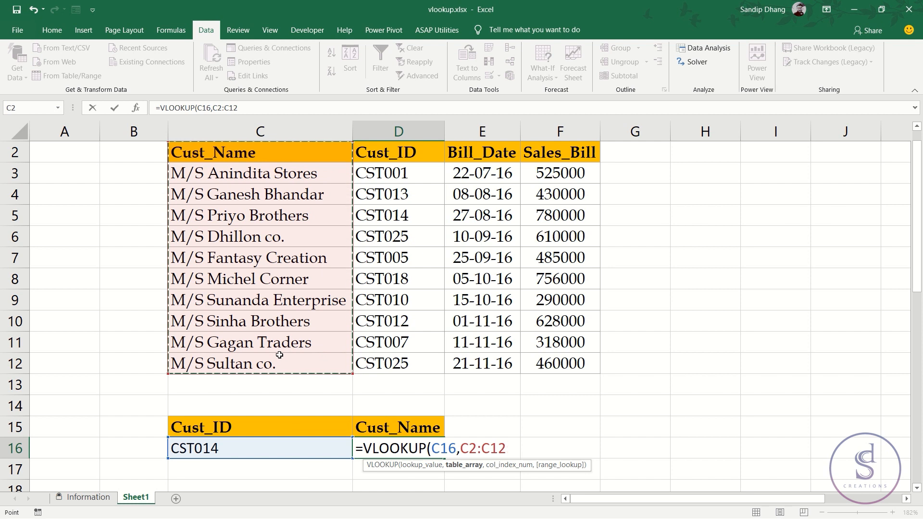
drag(404, 153, 260, 373)
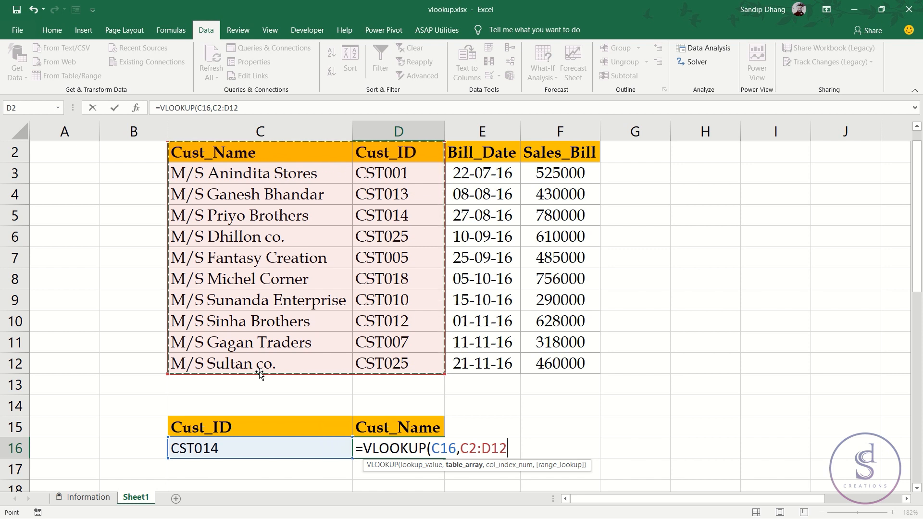
key(BackSpace)
key(BackSpace)
key(BackSpace)
key(BackSpace)
key(BackSpace)
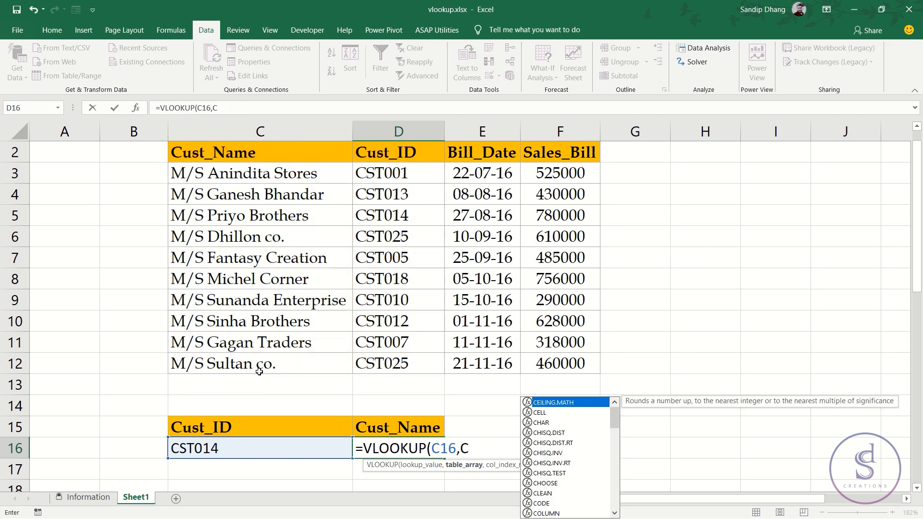
Nest a CHOOSE function as the VLOOKUP's table array, with {1,2} as its index number
text(hoo)
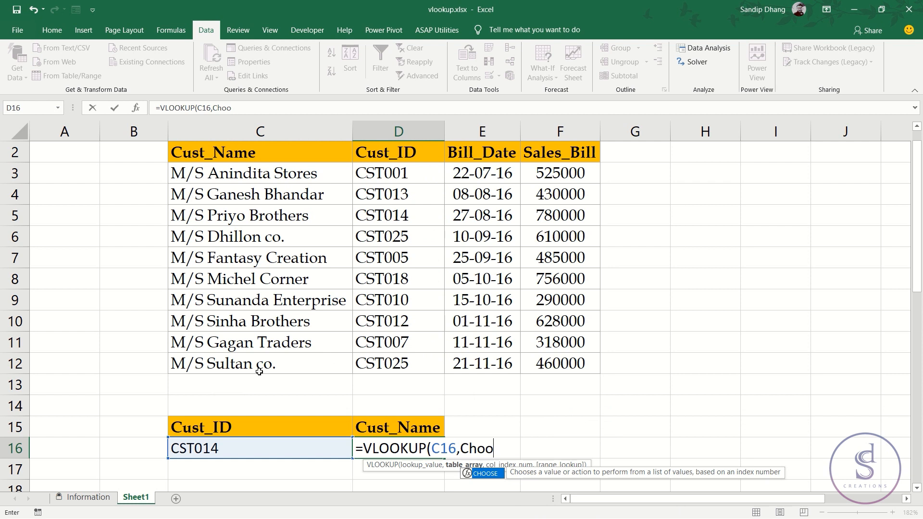
key(Tab)
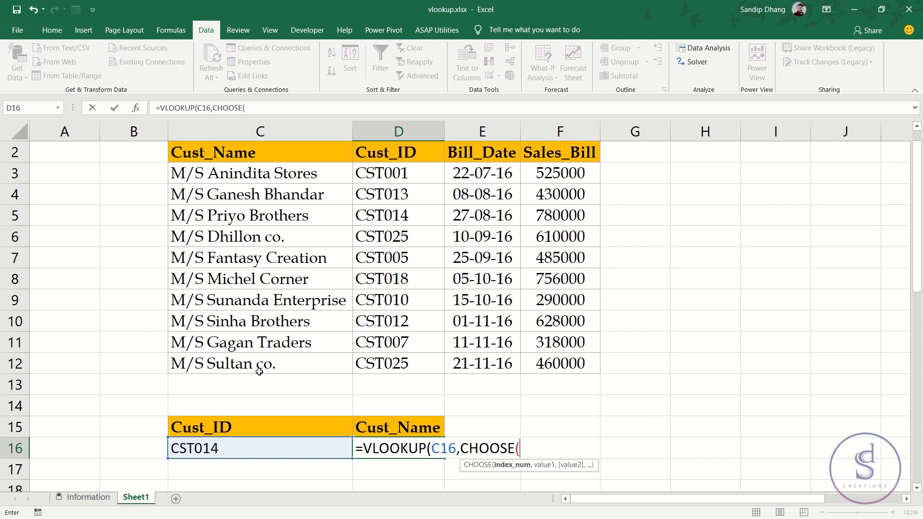
text({)
text(1,2)
text(,3,4)
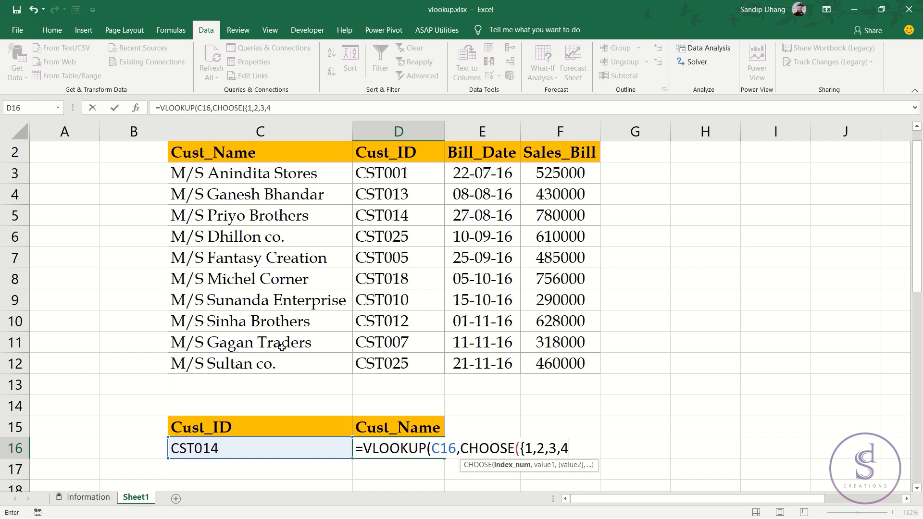
key(BackSpace)
key(BackSpace)
key(BackSpace)
key(BackSpace)
text(},)
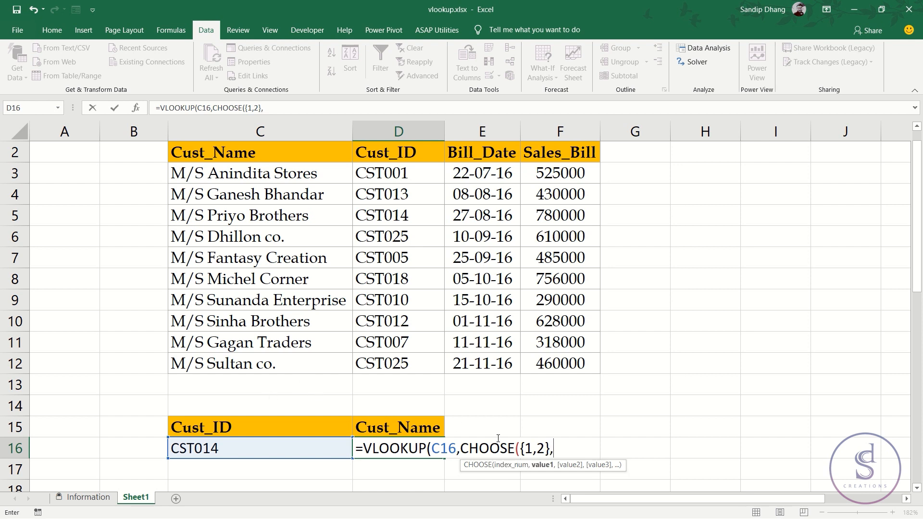
Supply the Cust_ID range D3:D12 and the Cust_Name range C3:C12 as the CHOOSE values and close the function
drag(533, 448, 525, 448)
click(568, 446)
click(415, 175)
drag(414, 175, 399, 361)
text(,)
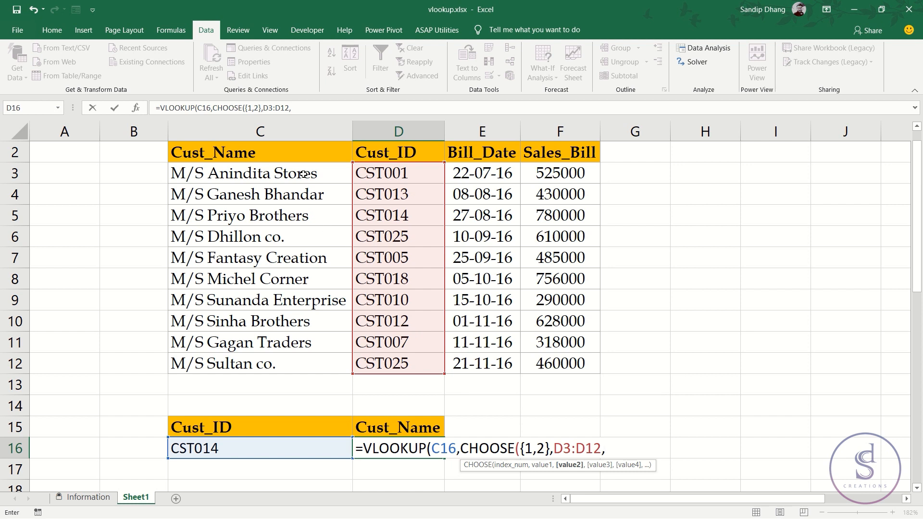
drag(303, 173, 303, 359)
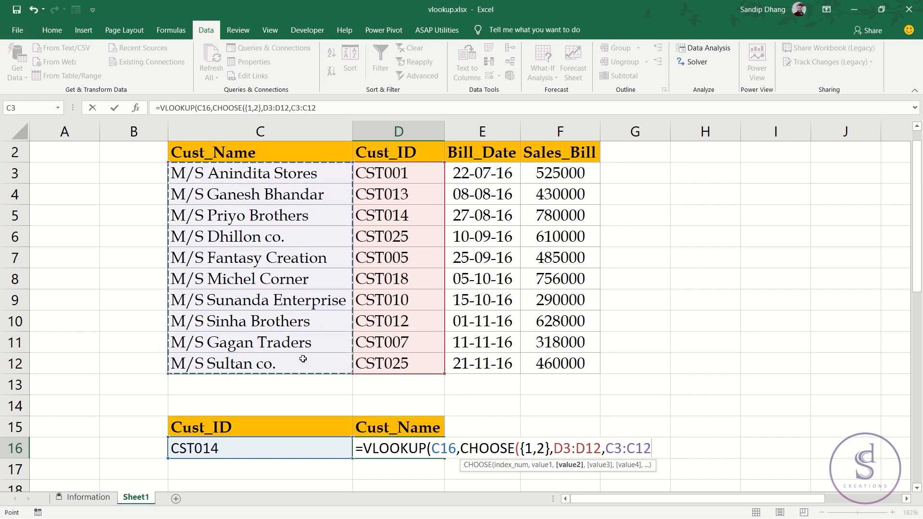
text())
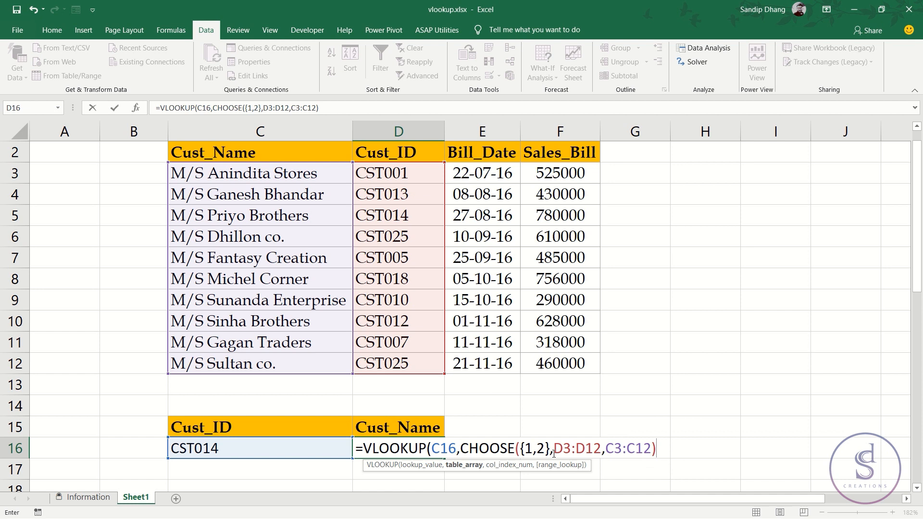
Complete the VLOOKUP in D16 with column index 2 and exact match 0, and enter the formula
text(,)
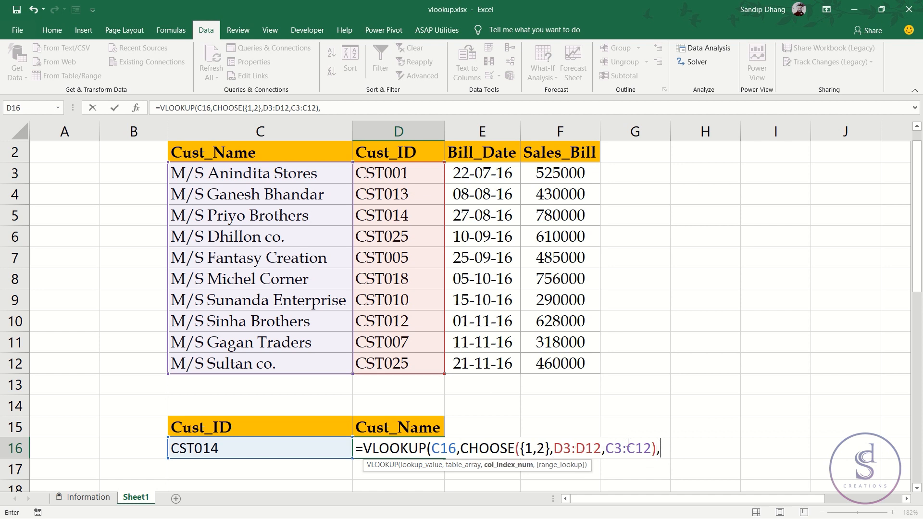
text(2)
text(,0)
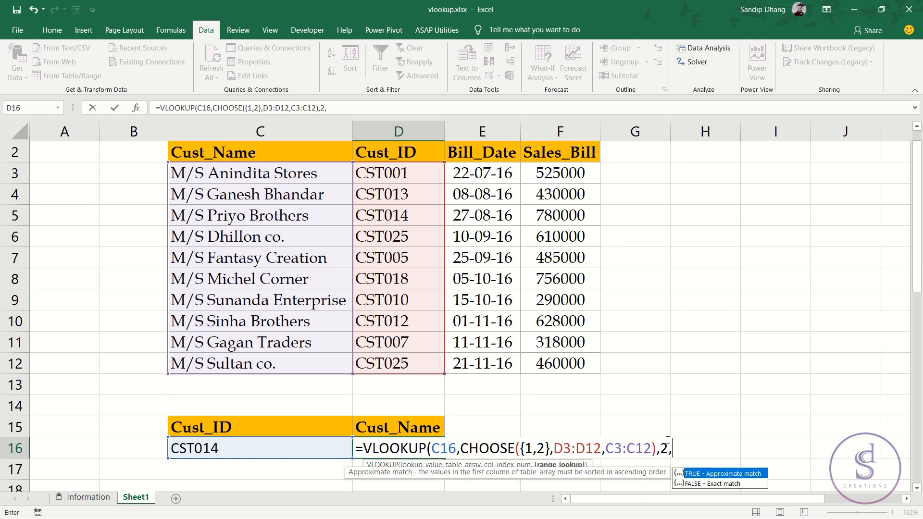
text())
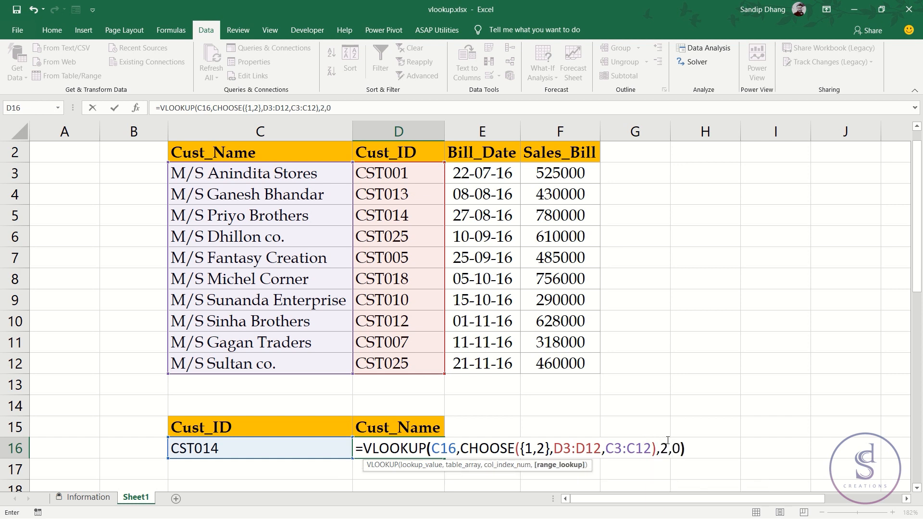
key(Return)
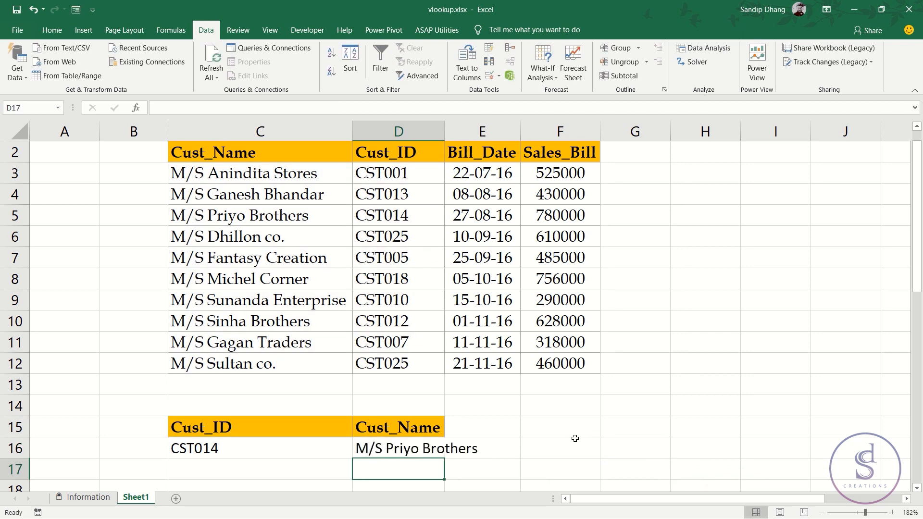
Check the D16 result against the matching row of the customer table and review the formula's {1,2} index array
drag(380, 213, 307, 208)
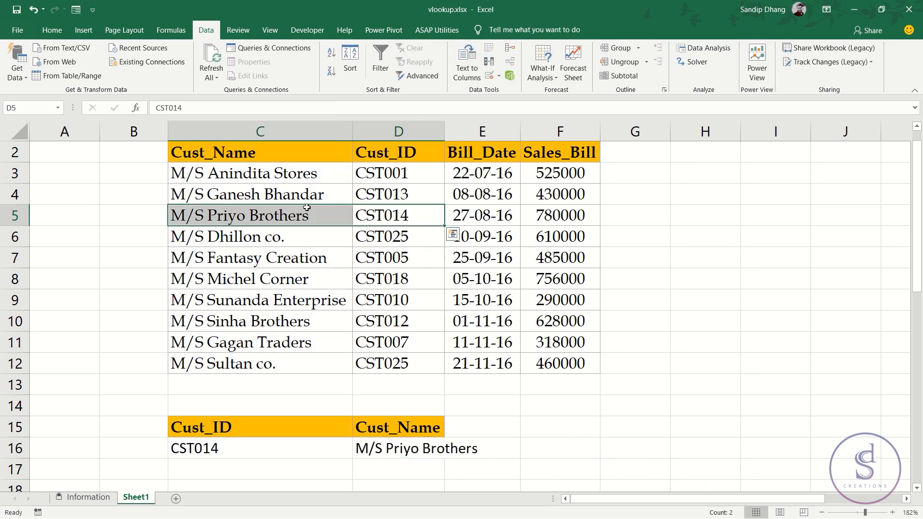
click(393, 446)
click(473, 446)
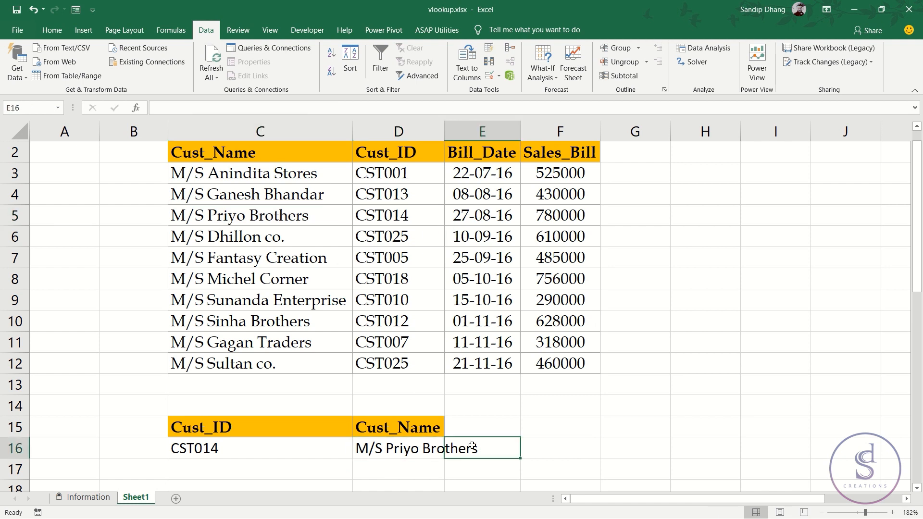
click(548, 440)
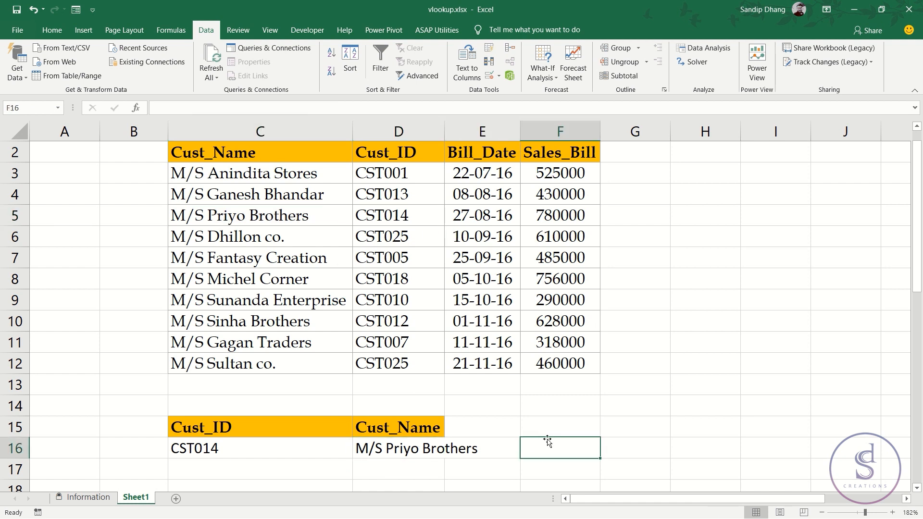
click(427, 449)
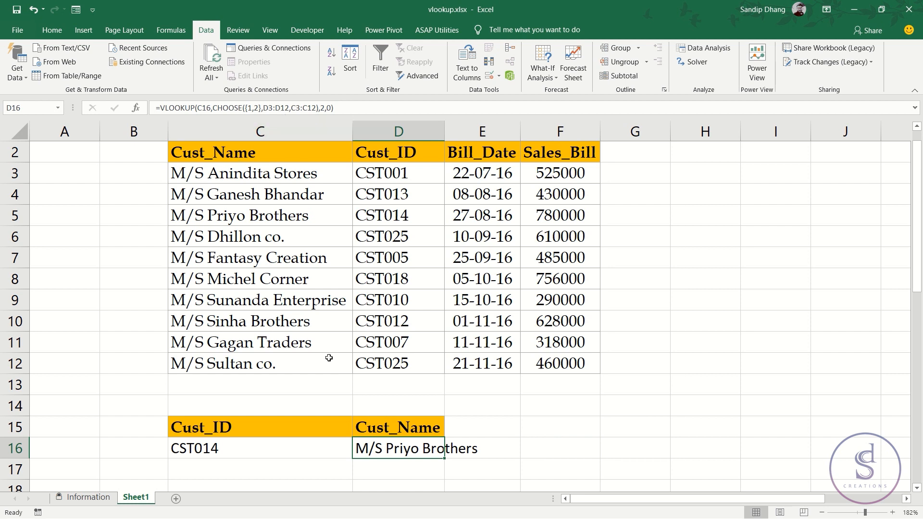
key(F2)
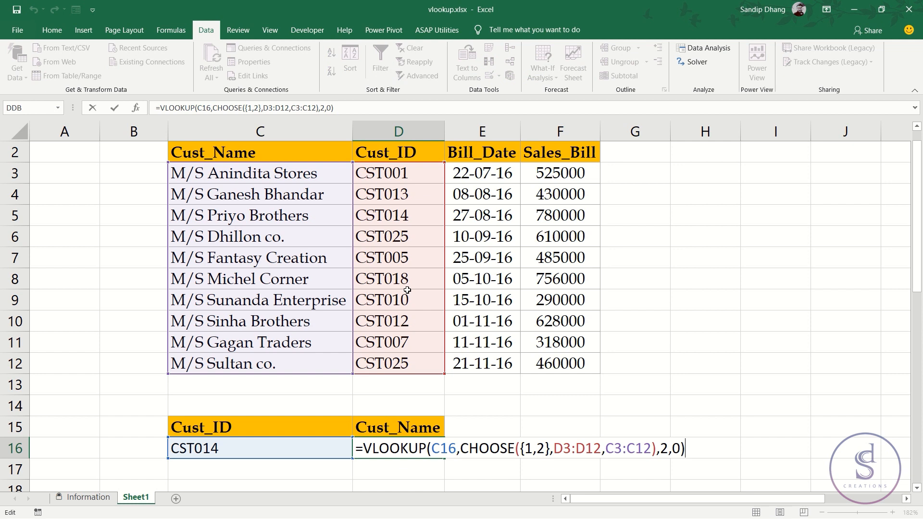
drag(521, 441, 549, 441)
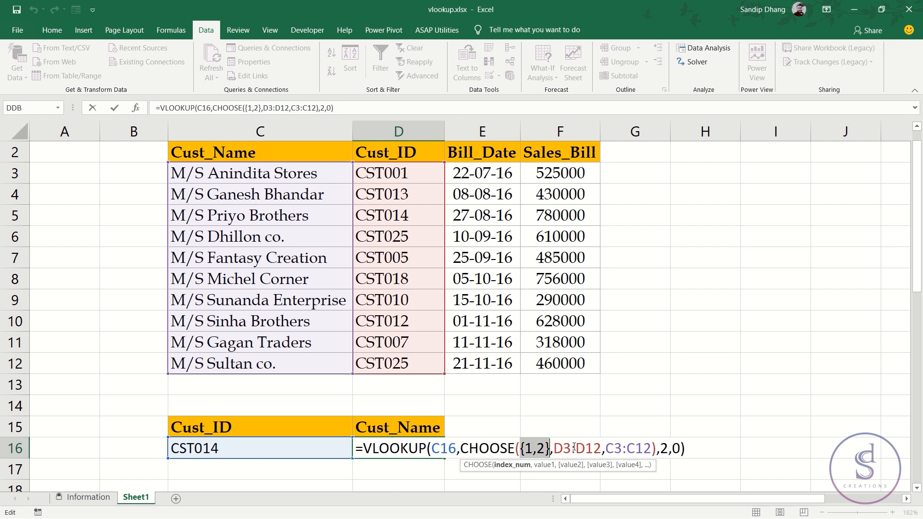
key(Return)
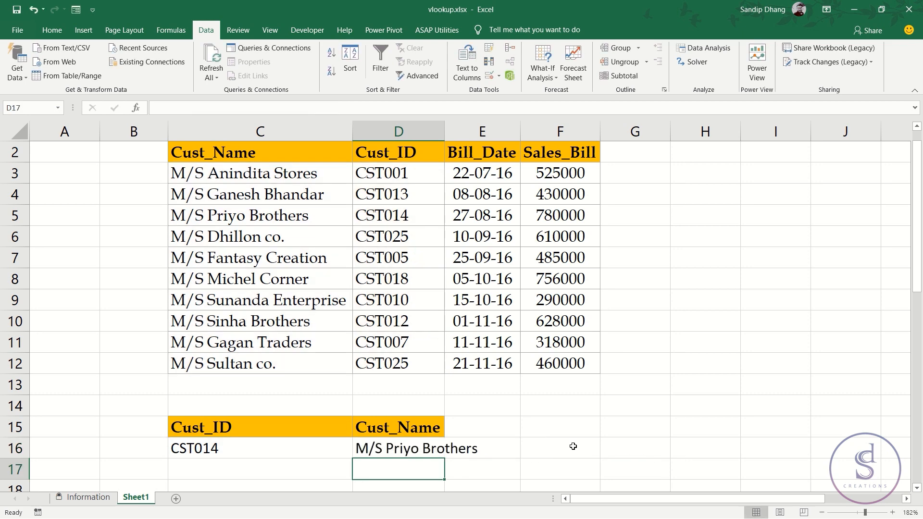
Start an HLOOKUP formula in D37 below the horizontal customer table, with C37 as the lookup value
scroll(573, 446, down, 6)
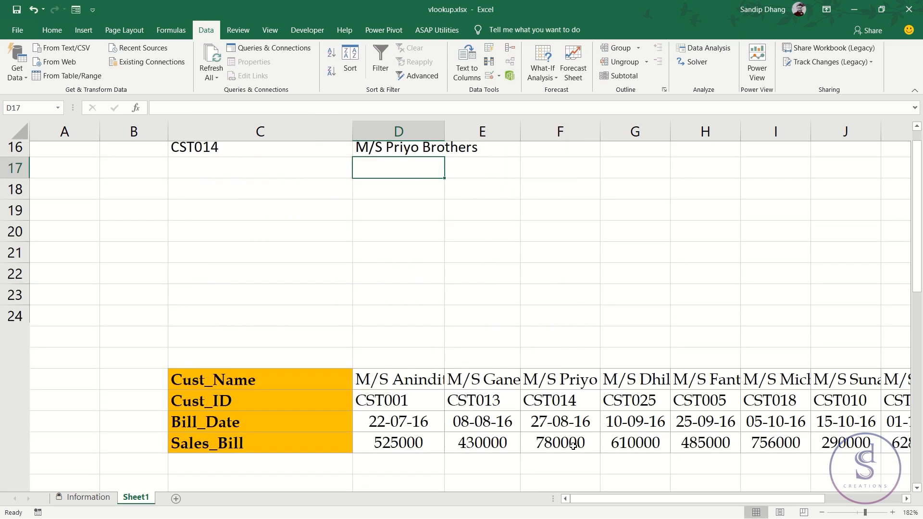
scroll(573, 446, down, 1)
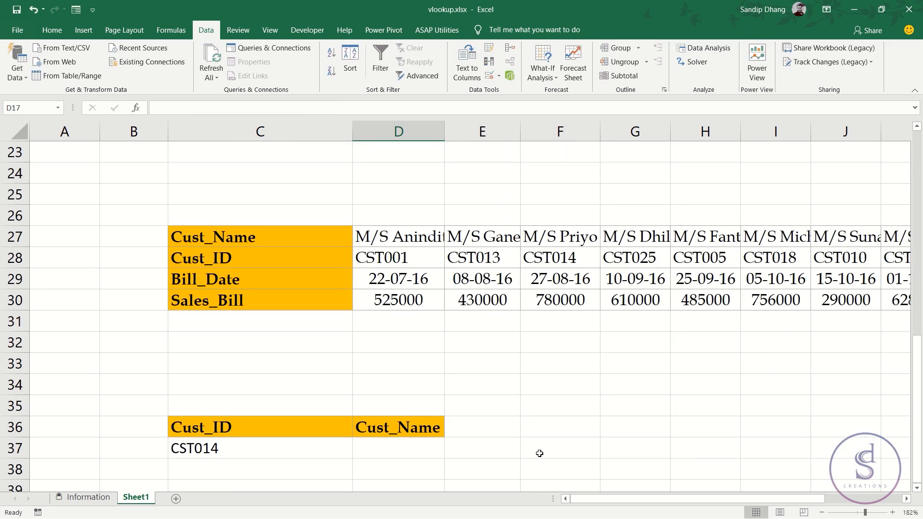
click(416, 446)
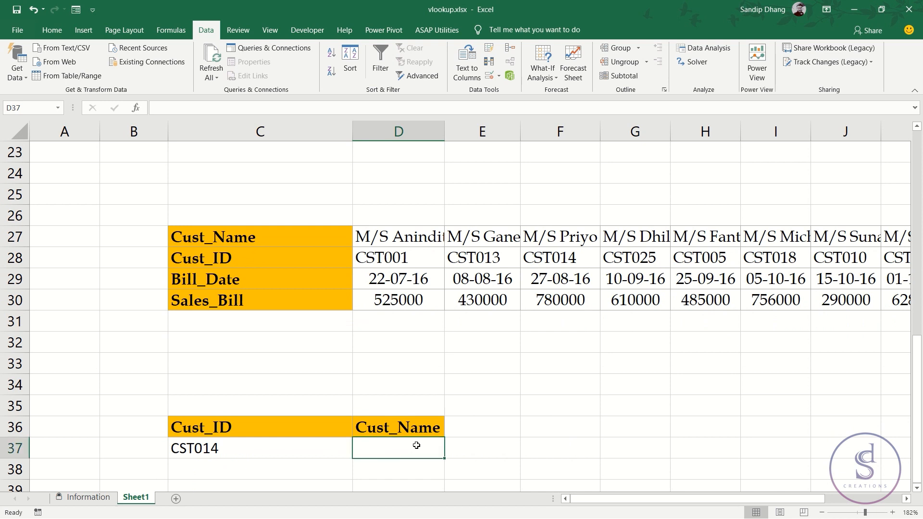
text(=hlo)
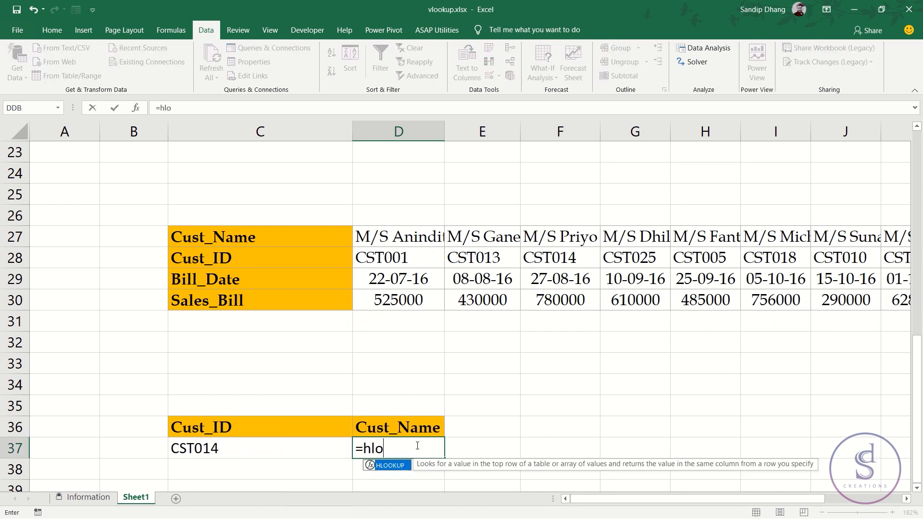
key(Tab)
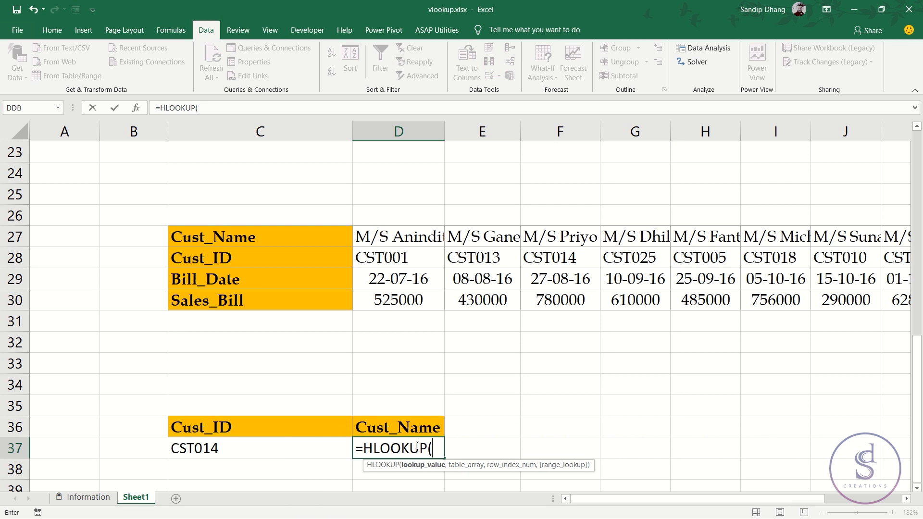
click(310, 447)
Nest a CHOOSE function as the HLOOKUP's table array, with {1;2} as its index number
text(,choos)
key(Tab)
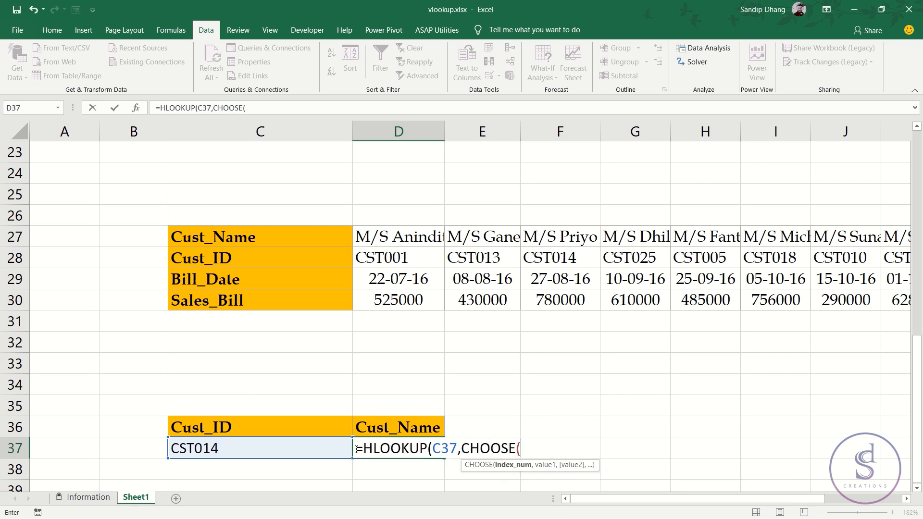
text({)
text(1;2)
text(},)
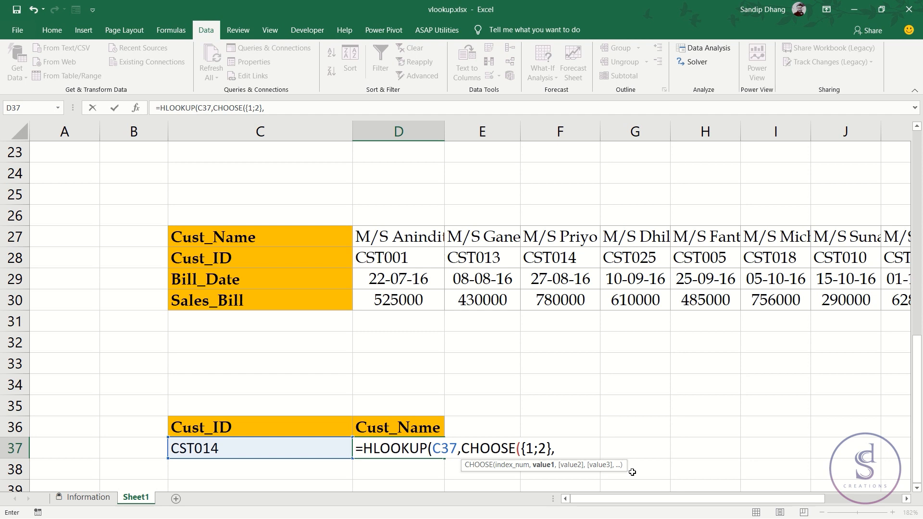
Supply the Cust_ID range D28:M28 and the Cust_Name range D27:M27 as the CHOOSE values
click(434, 262)
key(ctrl+shift+Right)
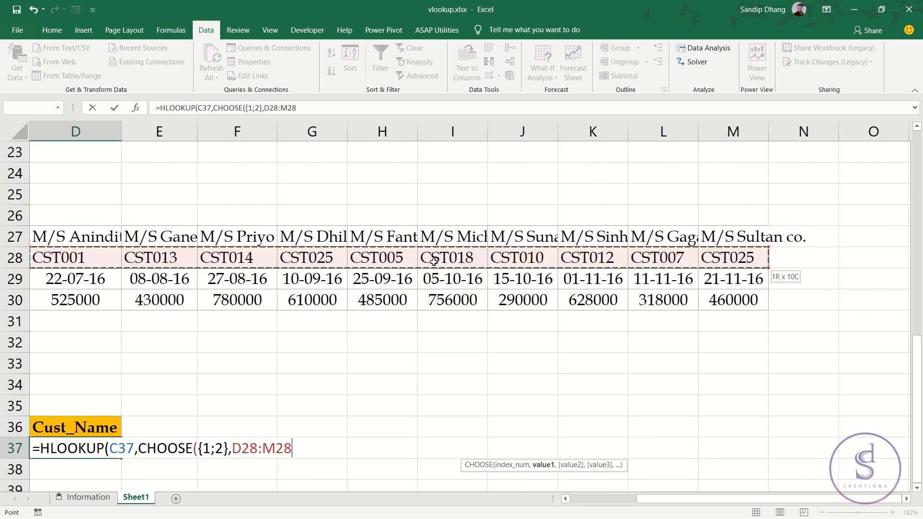
text(,)
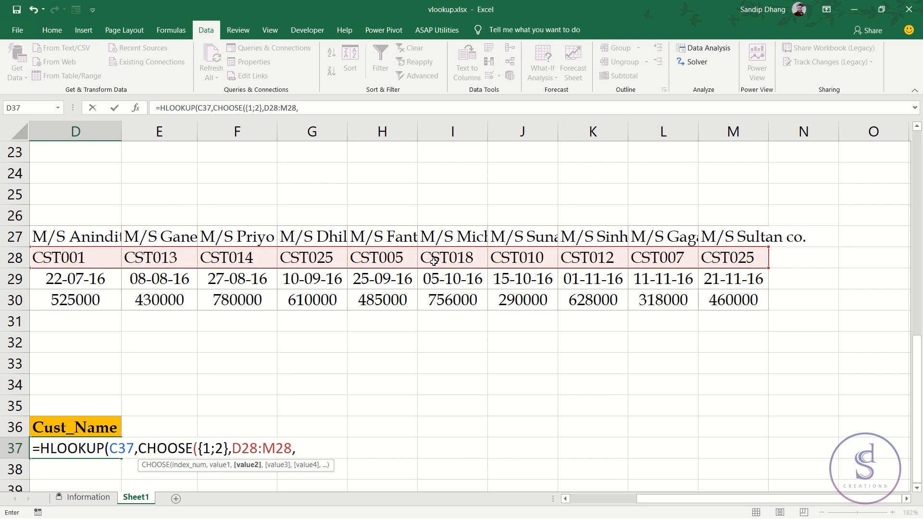
scroll(433, 262, left, 2)
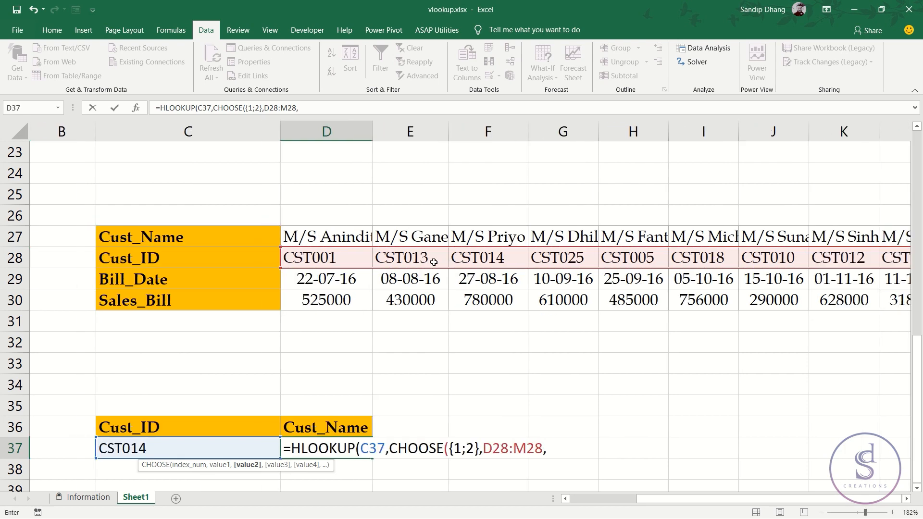
click(347, 236)
key(ctrl+shift+Right)
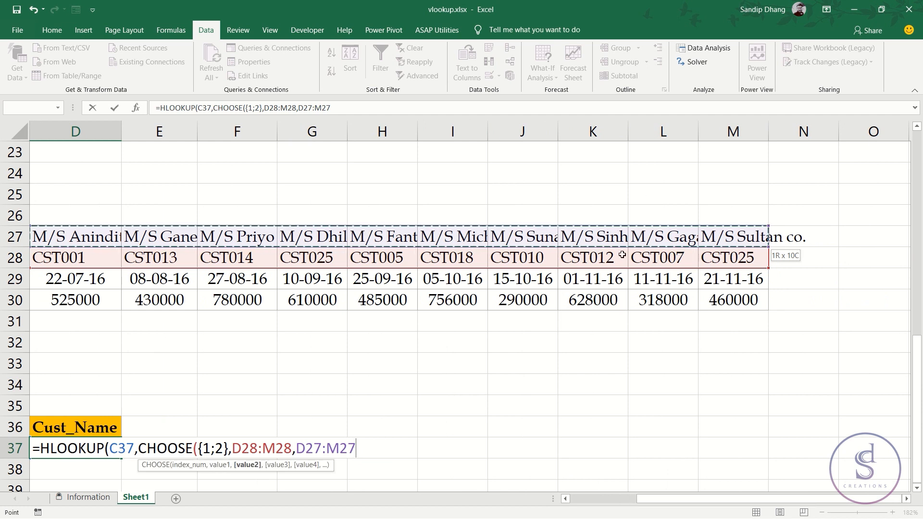
Close the CHOOSE function, complete the HLOOKUP with row index 2 and exact match 0, and enter the formula
text(),2,)
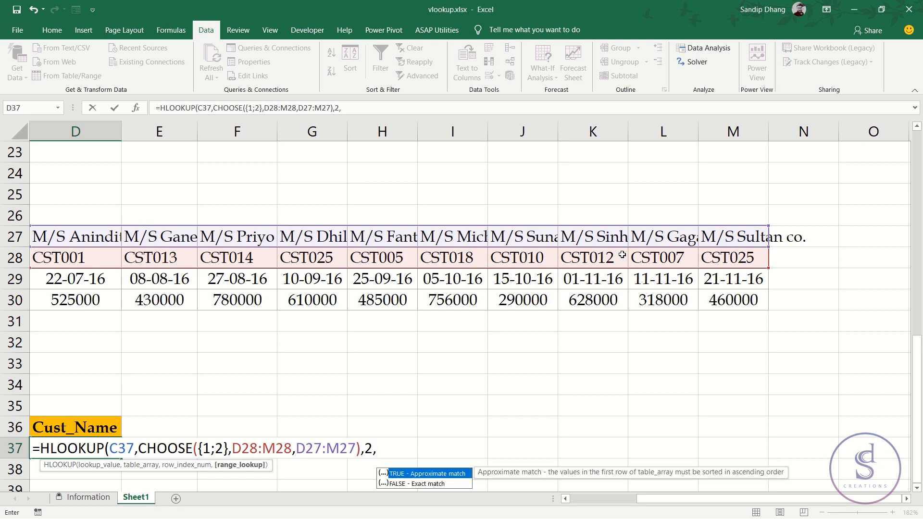
text(0))
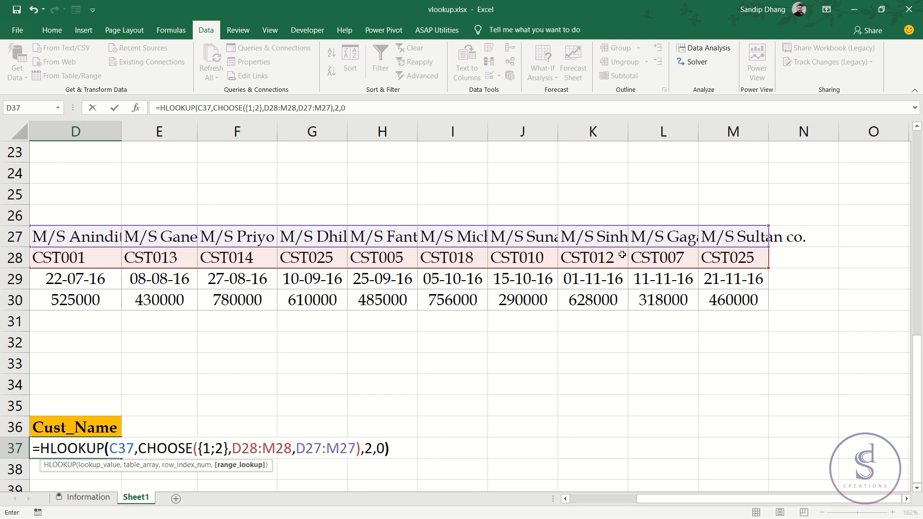
key(Return)
scroll(622, 254, left, 4)
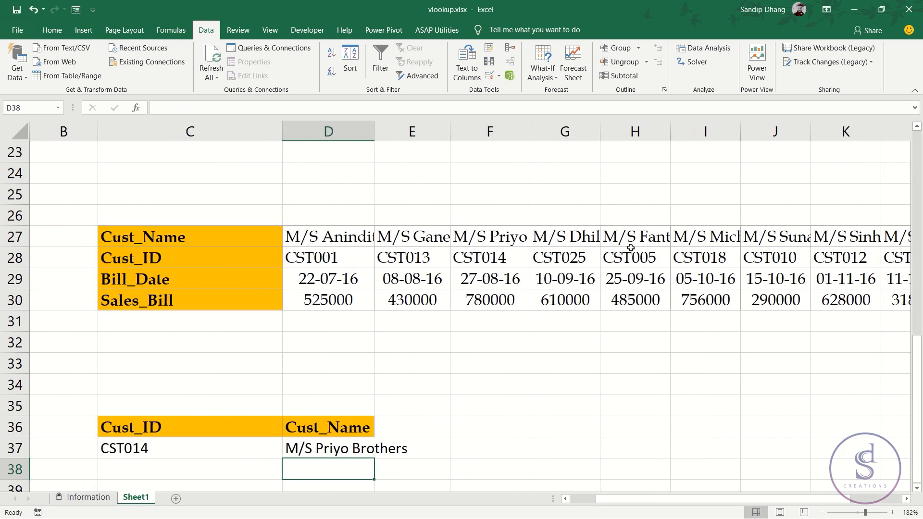
Compare the index array in the D37 HLOOKUP formula with the one in the D16 VLOOKUP formula
double_click(358, 448)
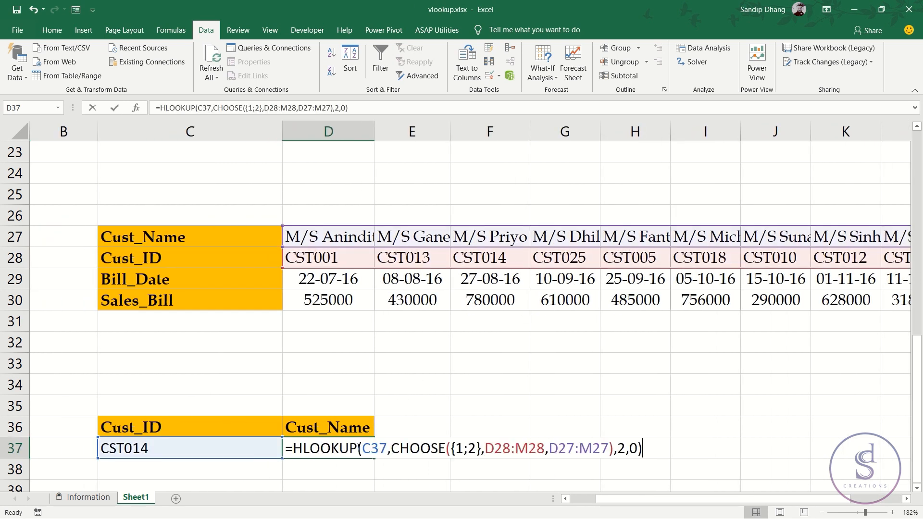
click(463, 447)
key(Return)
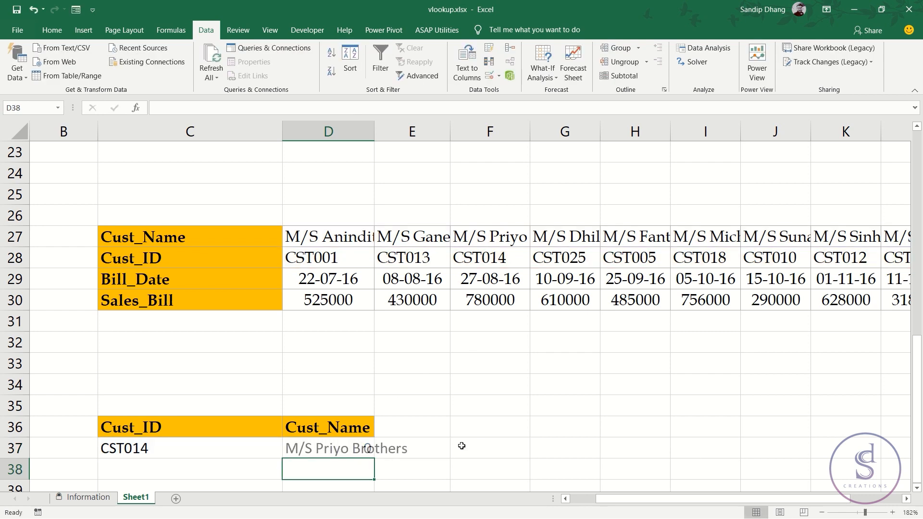
scroll(461, 446, up, 6)
double_click(342, 387)
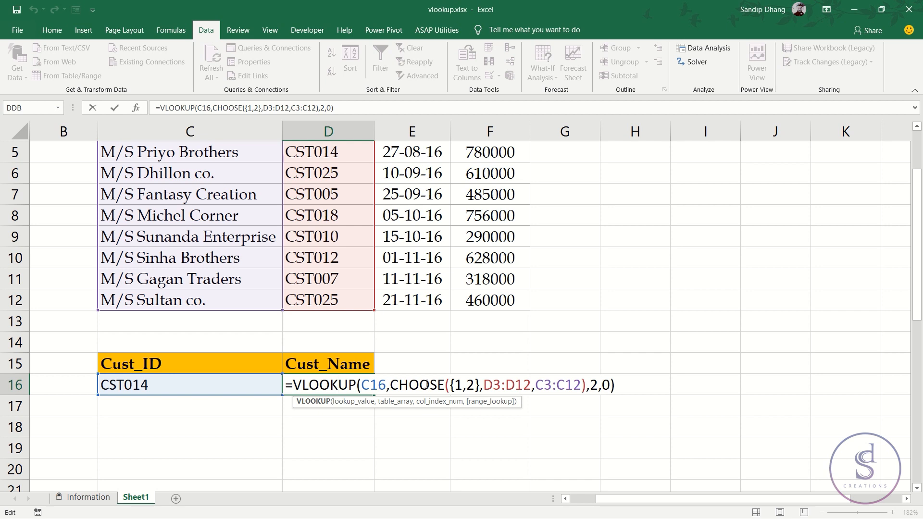
double_click(458, 385)
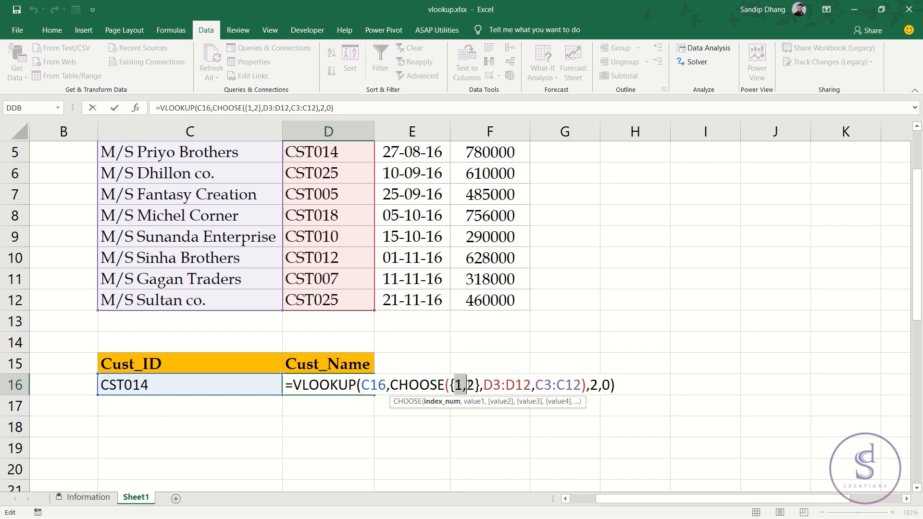
key(Escape)
scroll(468, 385, up, 2)
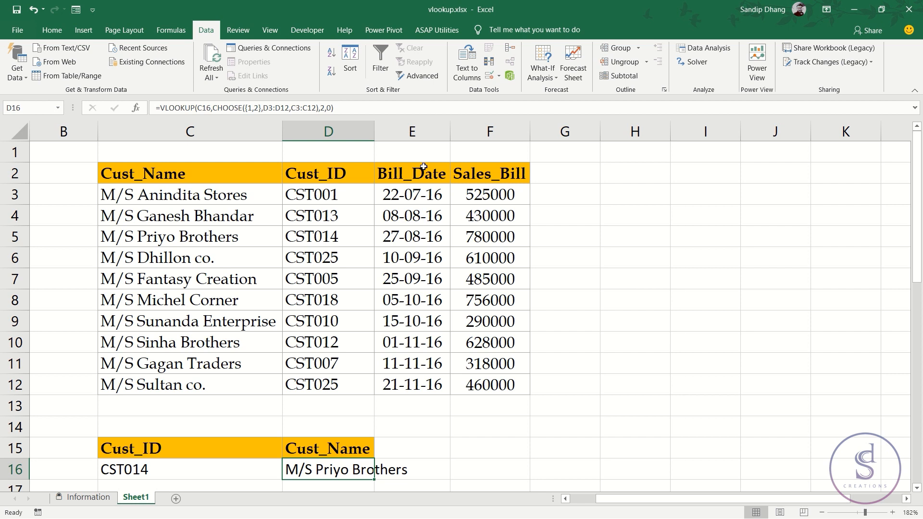
Start a test formula in H3 that references the Bill_Date and Sales_Bill cells E2:F3
click(634, 200)
text(=)
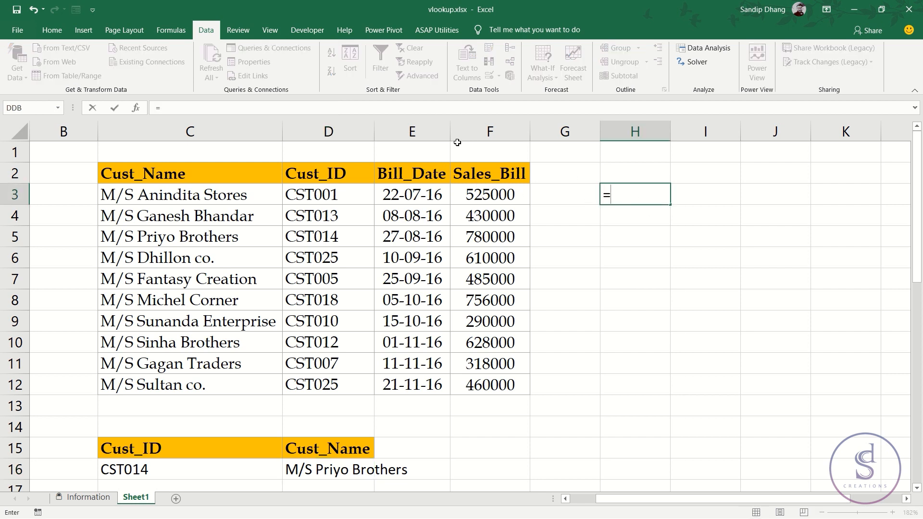
drag(422, 178, 491, 198)
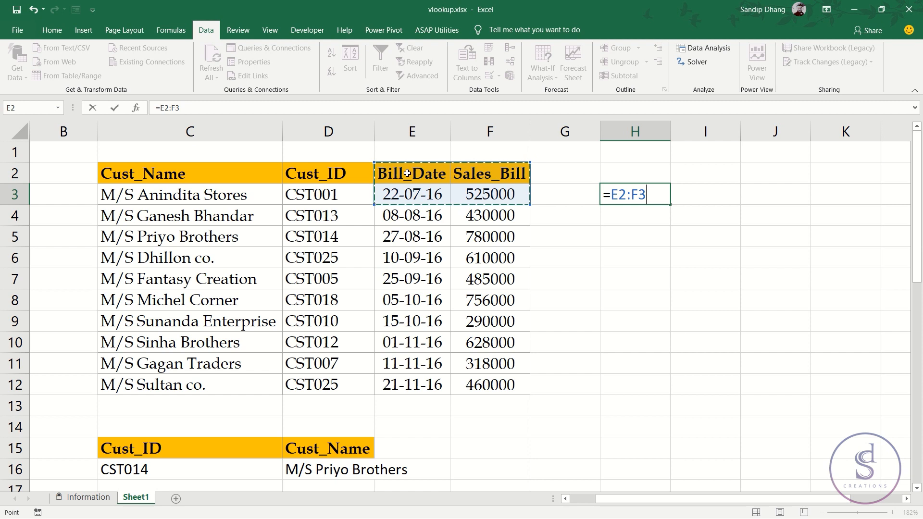
drag(407, 173, 493, 174)
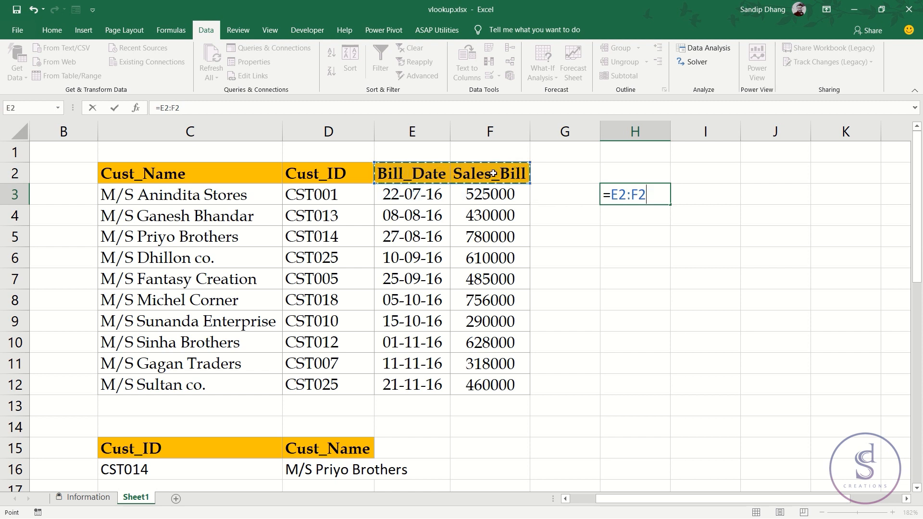
drag(421, 193, 491, 190)
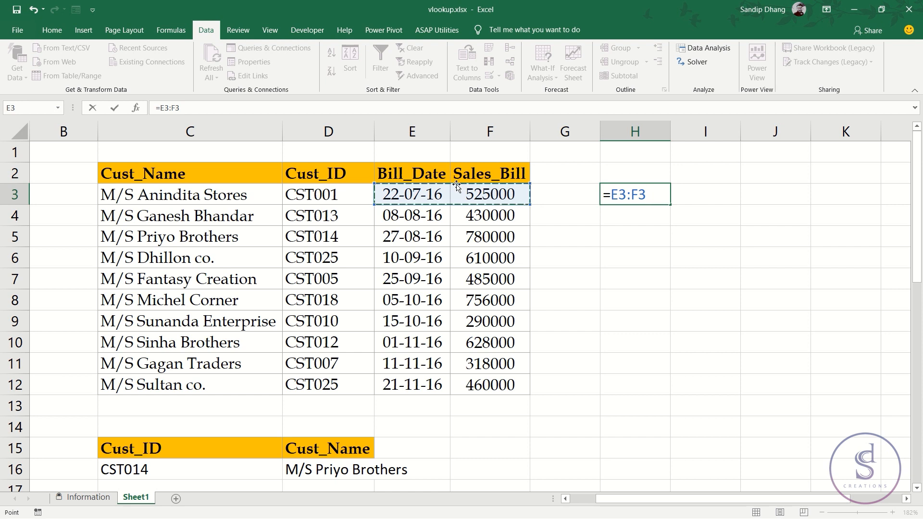
drag(408, 173, 489, 172)
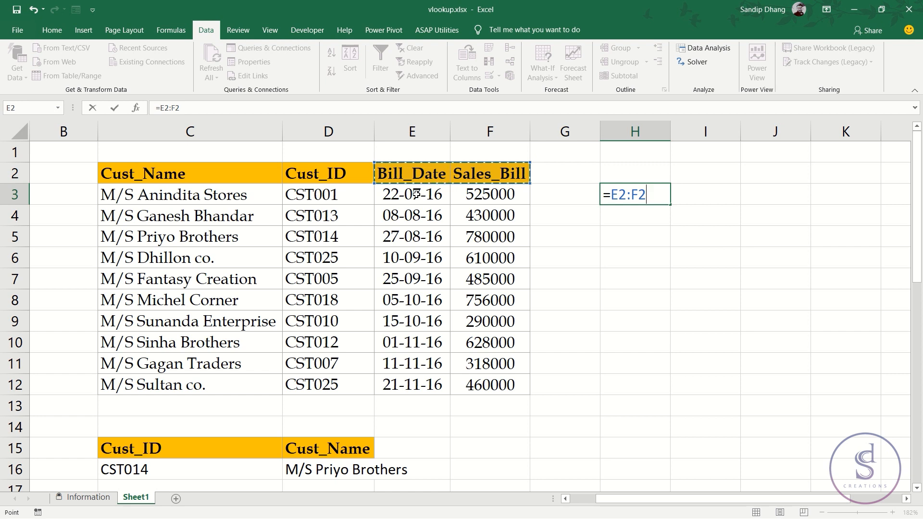
drag(413, 174, 484, 198)
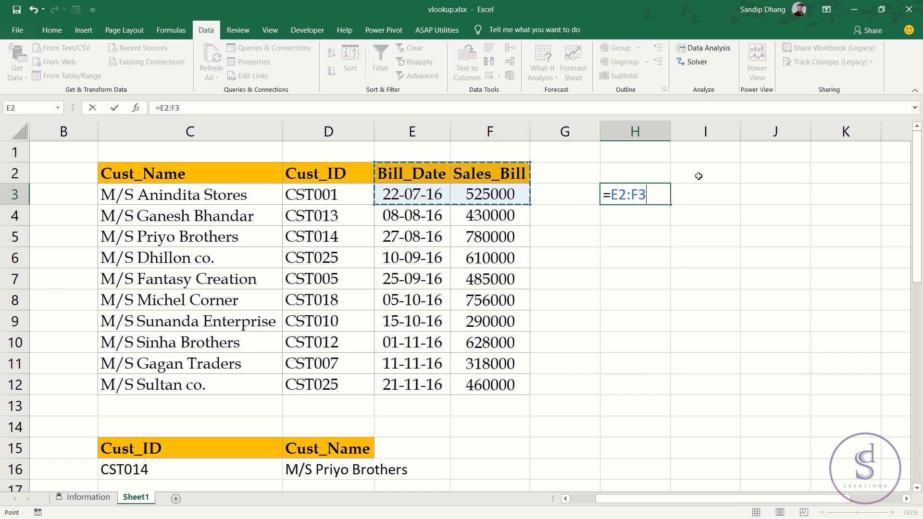
Evaluate the E2:F3 reference in H3 as an array, examine its comma and semicolon separators, and discard the formula
drag(643, 195, 611, 194)
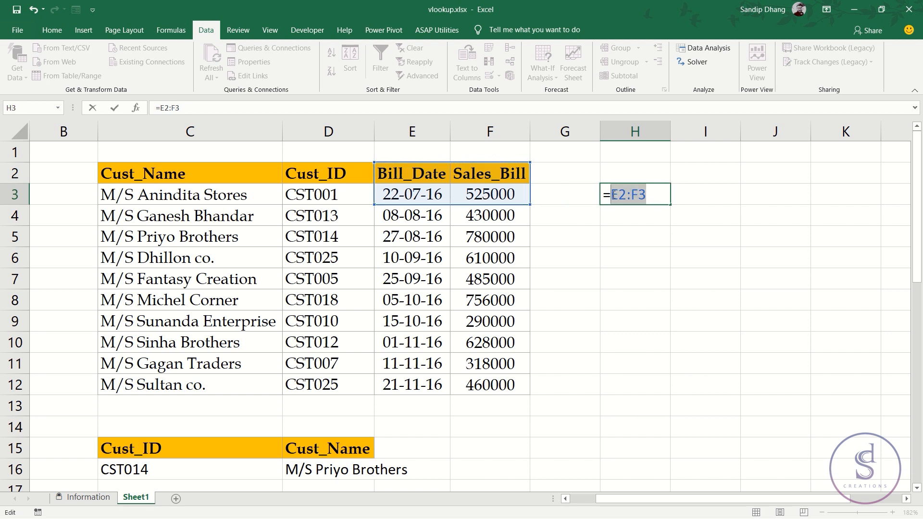
key(F9)
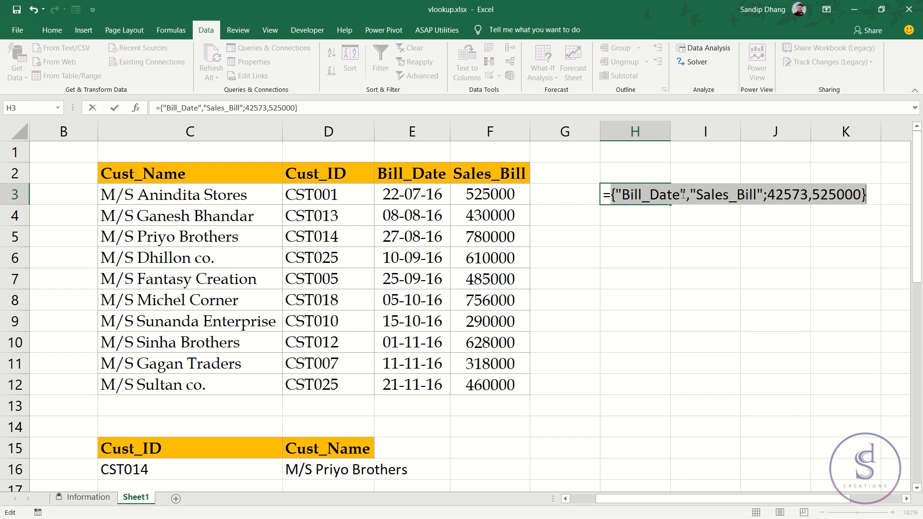
drag(762, 194, 767, 194)
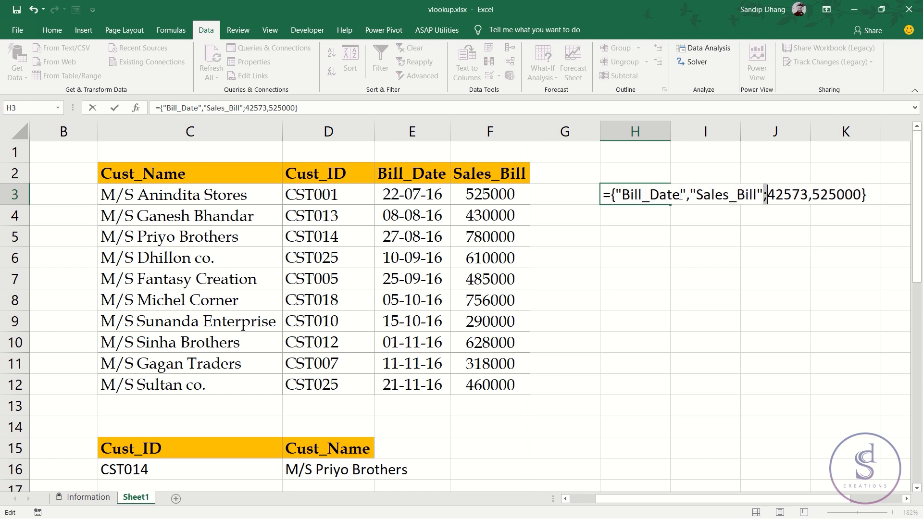
drag(685, 194, 690, 195)
drag(762, 199, 768, 200)
key(Escape)
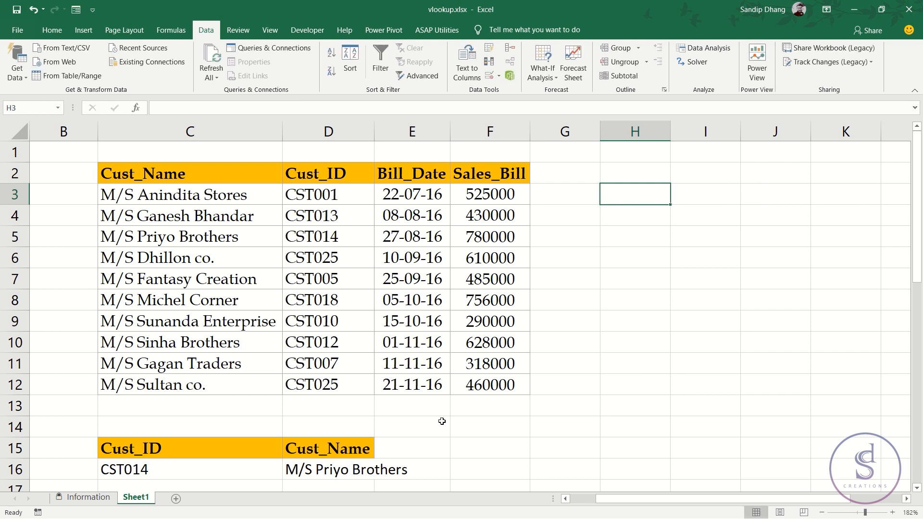